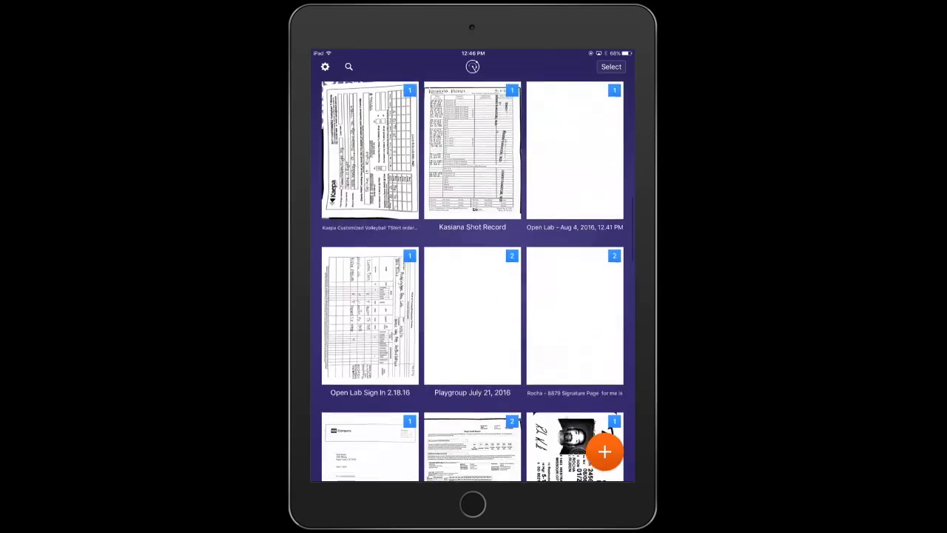
Step: Browse the document library, then start a new camera scan, bringing up the camera access alert
scroll(472, 278, down, 5)
scroll(473, 278, down, 5)
scroll(473, 278, down, 5)
scroll(472, 278, down, 5)
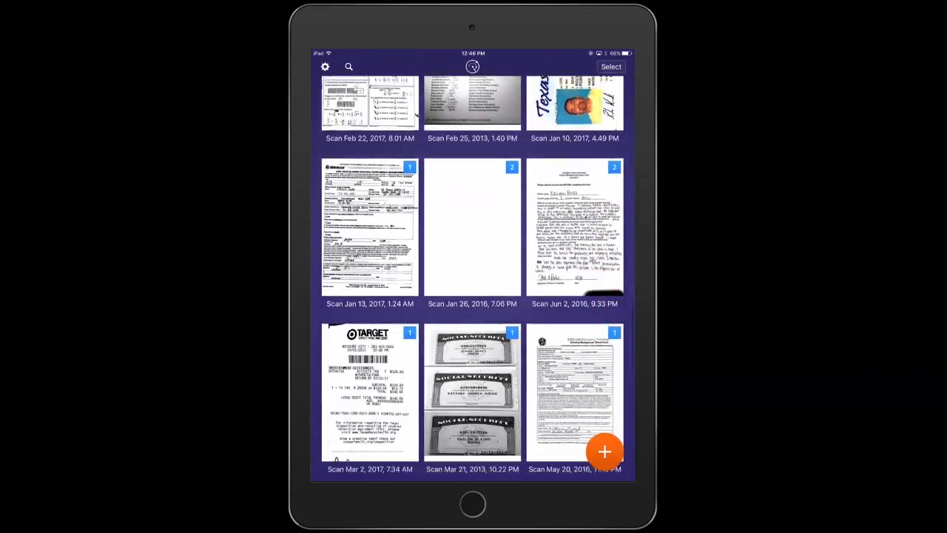
scroll(472, 278, down, 3)
scroll(472, 279, down, 3)
scroll(473, 279, down, 3)
scroll(473, 278, down, 1)
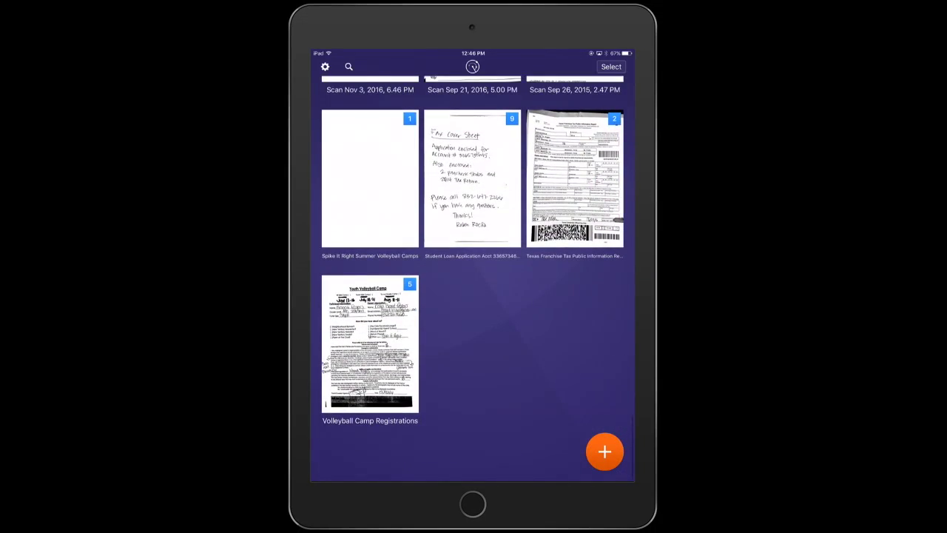
scroll(473, 278, up, 5)
scroll(473, 279, up, 5)
scroll(472, 278, up, 5)
scroll(472, 278, up, 3)
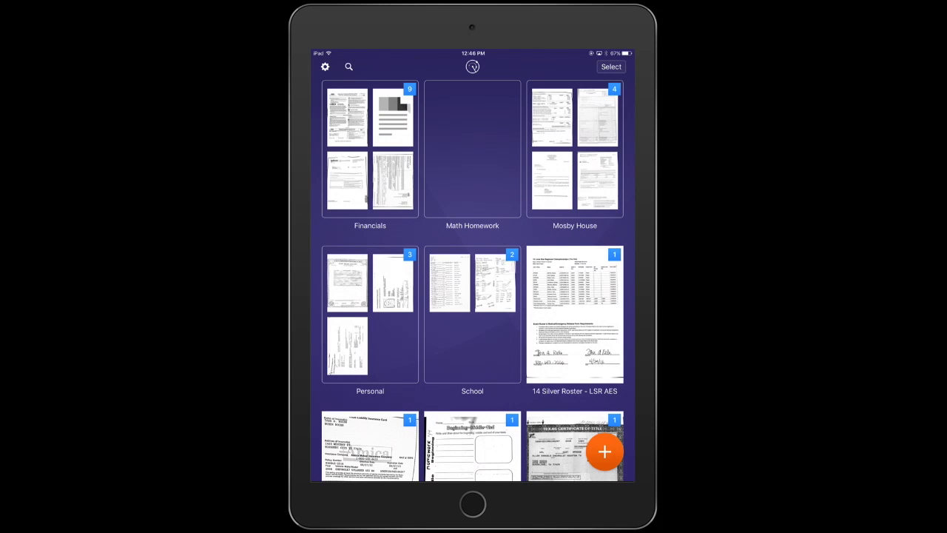
click(605, 451)
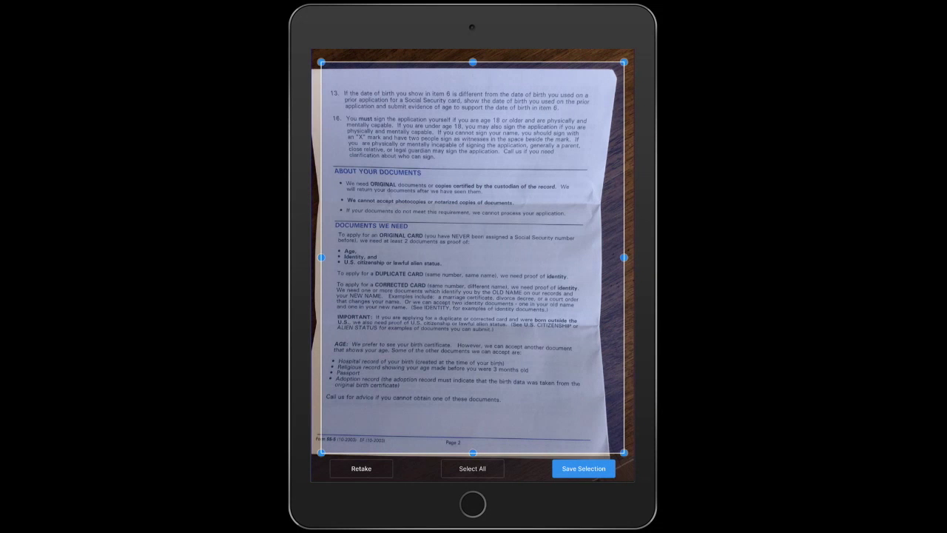
Step: Fit the crop corners and right edge tightly to the instructions page and save the selection
drag(624, 453, 608, 457)
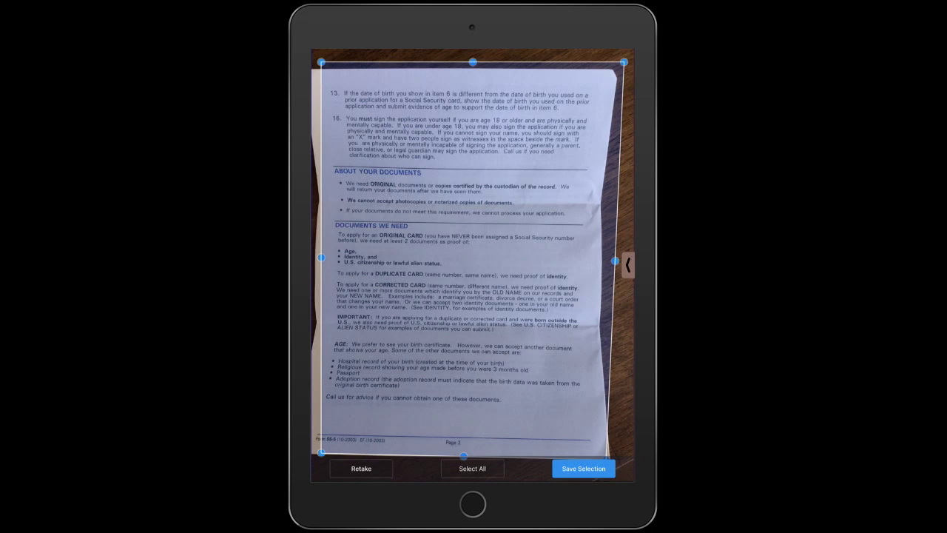
drag(624, 63, 597, 74)
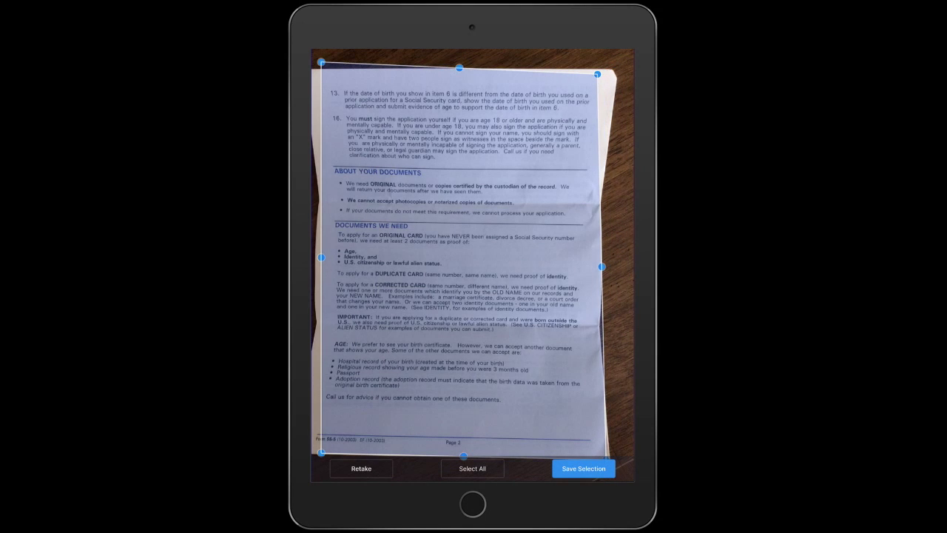
drag(321, 63, 319, 74)
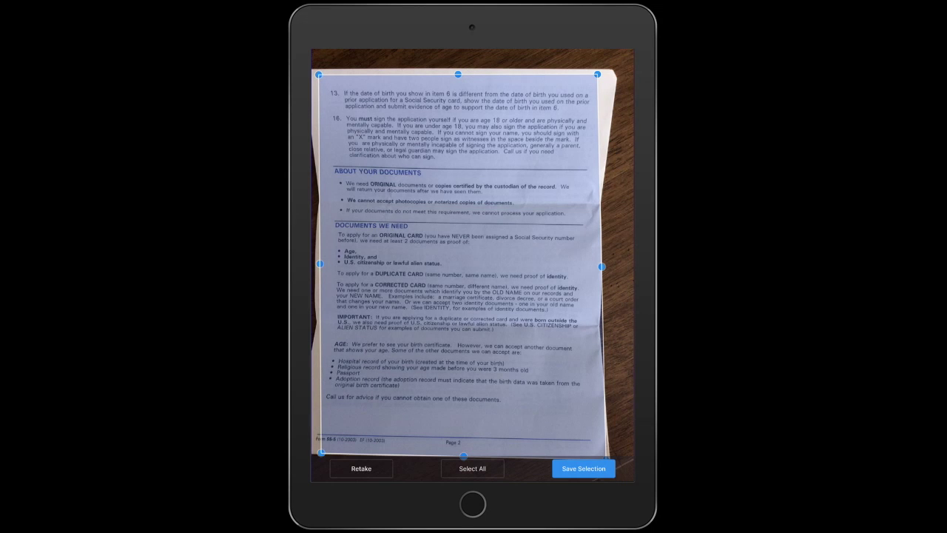
drag(602, 266, 600, 264)
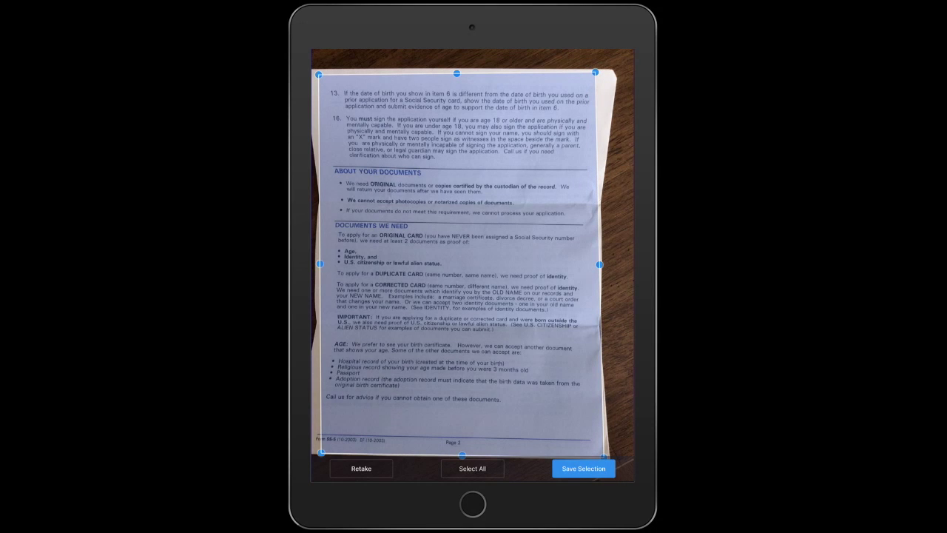
drag(605, 456, 598, 452)
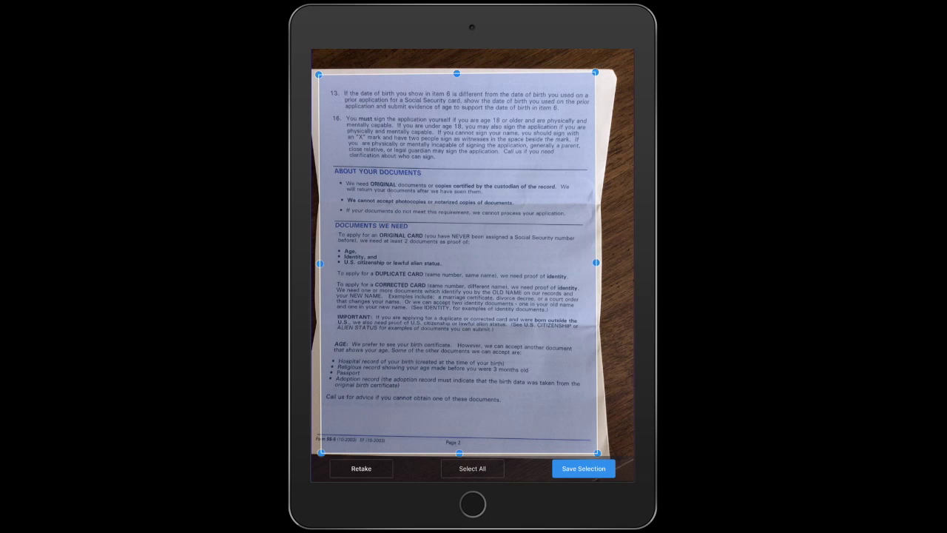
click(583, 468)
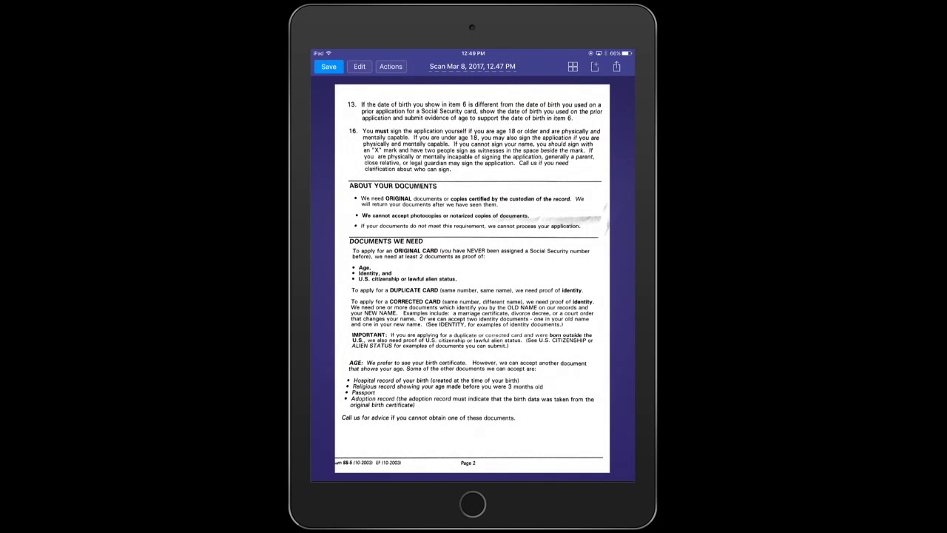
Step: Review both pages of the scan, then save it to the library as 'Social Security Application'
mouse_move(385, 281)
mouse_down()
mouse_move(592, 281)
mouse_move(370, 282)
mouse_up()
drag(385, 281, 592, 281)
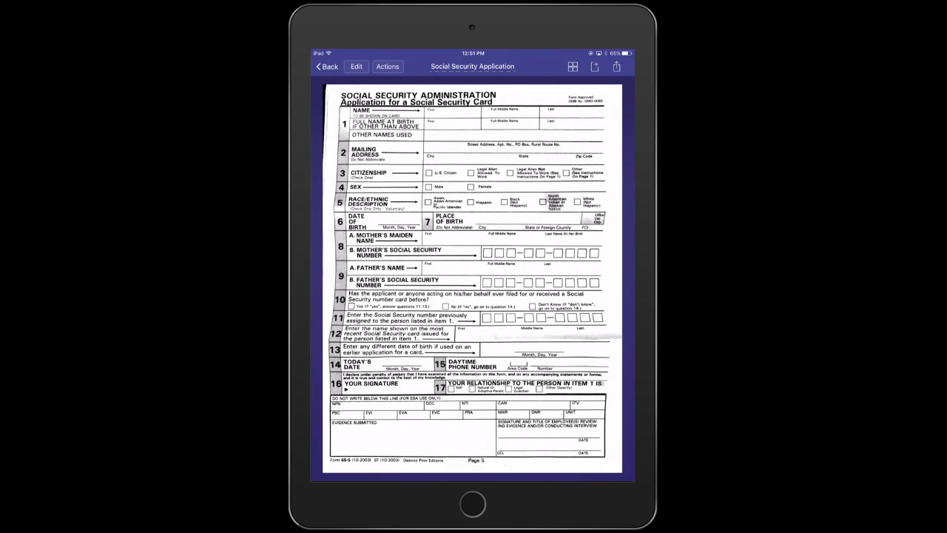
click(328, 67)
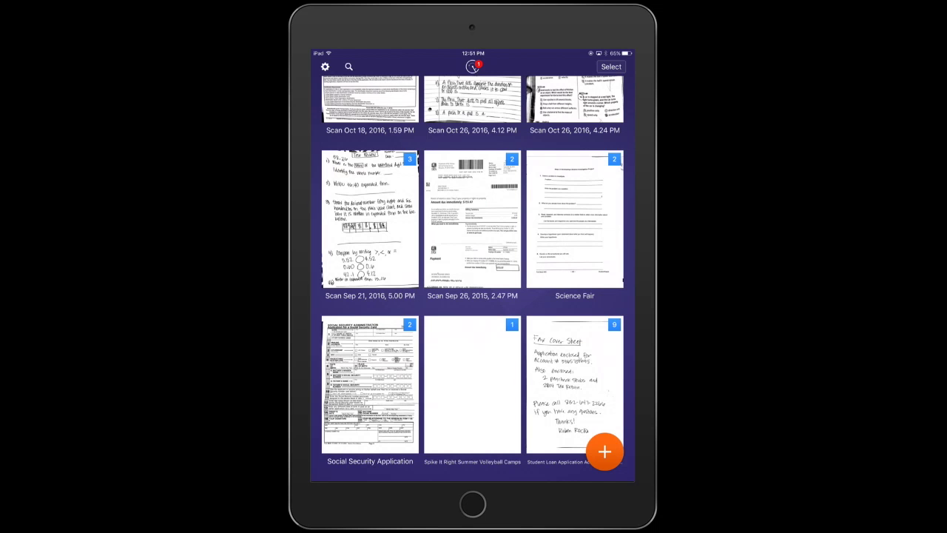
scroll(473, 278, up, 10)
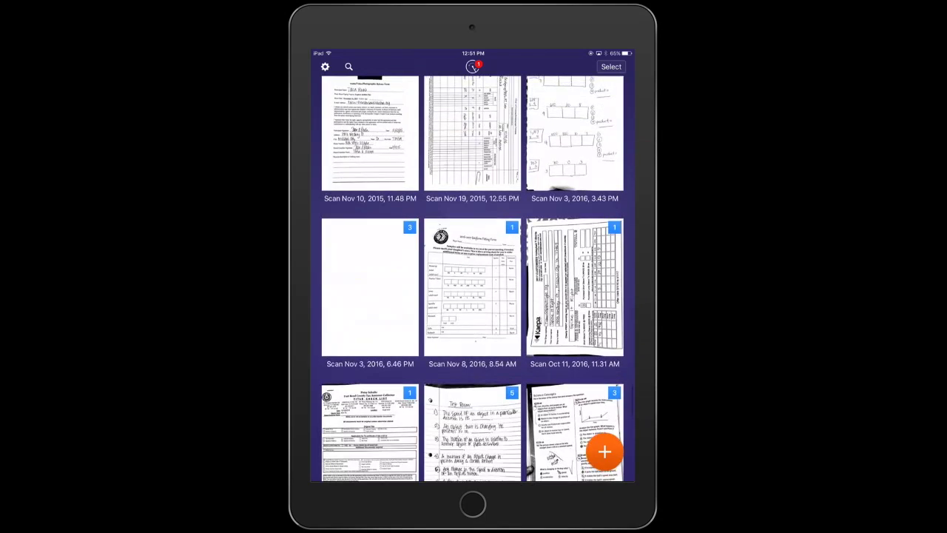
scroll(473, 279, up, 4)
scroll(473, 278, up, 5)
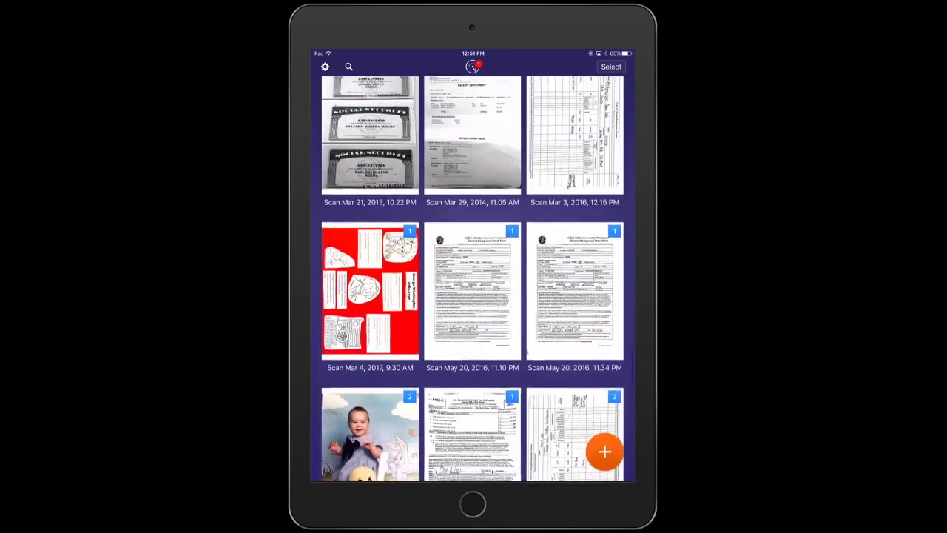
scroll(473, 278, up, 10)
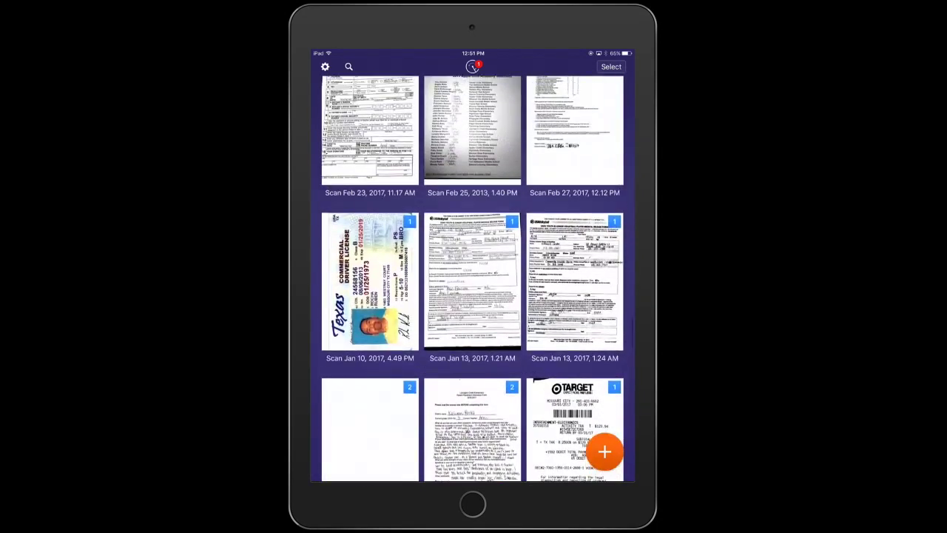
scroll(473, 279, up, 3)
scroll(473, 278, down, 2)
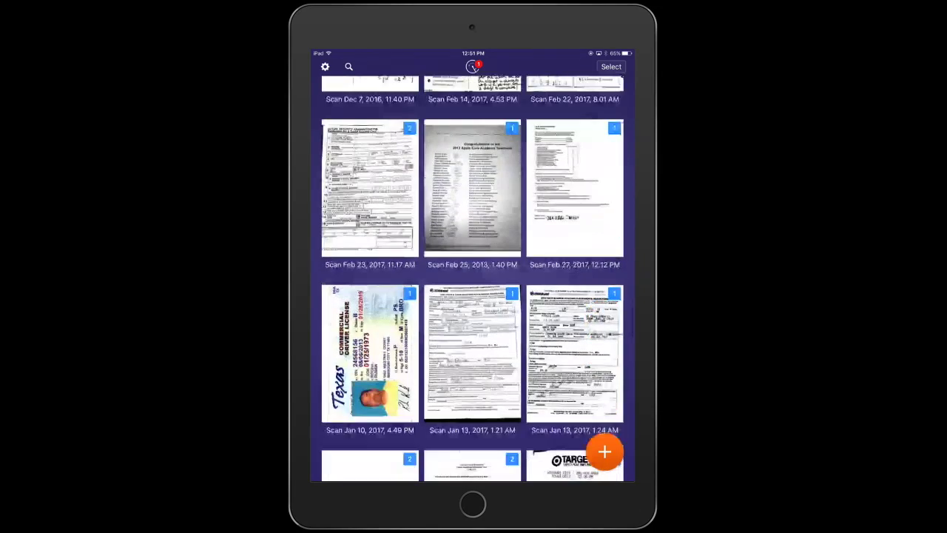
scroll(473, 278, down, 5)
scroll(473, 278, down, 2)
scroll(473, 278, up, 1)
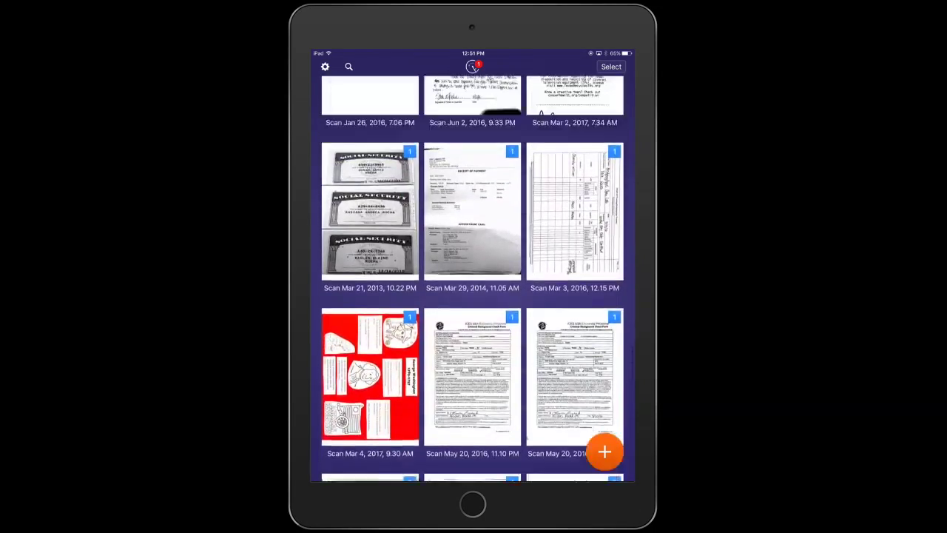
scroll(473, 278, up, 8)
scroll(473, 278, up, 4)
scroll(473, 278, up, 2)
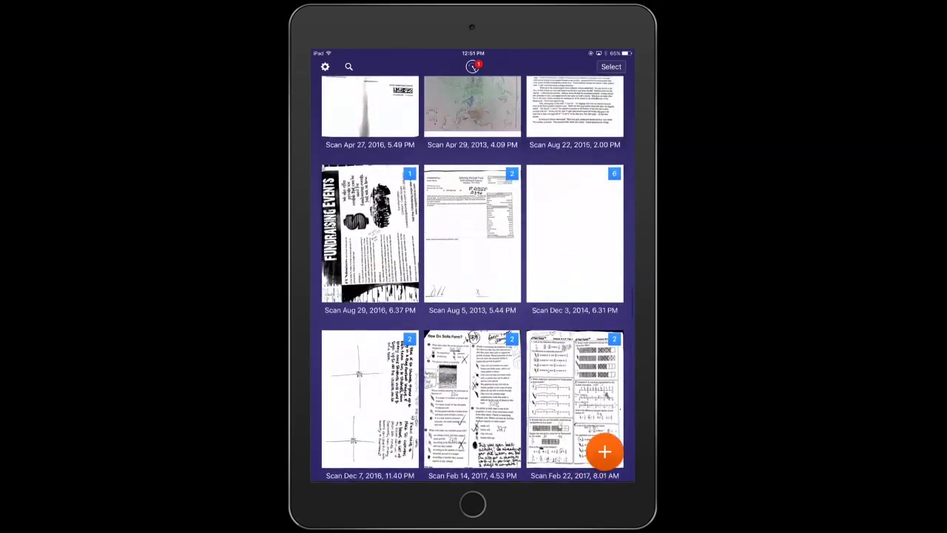
scroll(473, 279, up, 2)
scroll(473, 278, up, 3)
scroll(473, 279, up, 3)
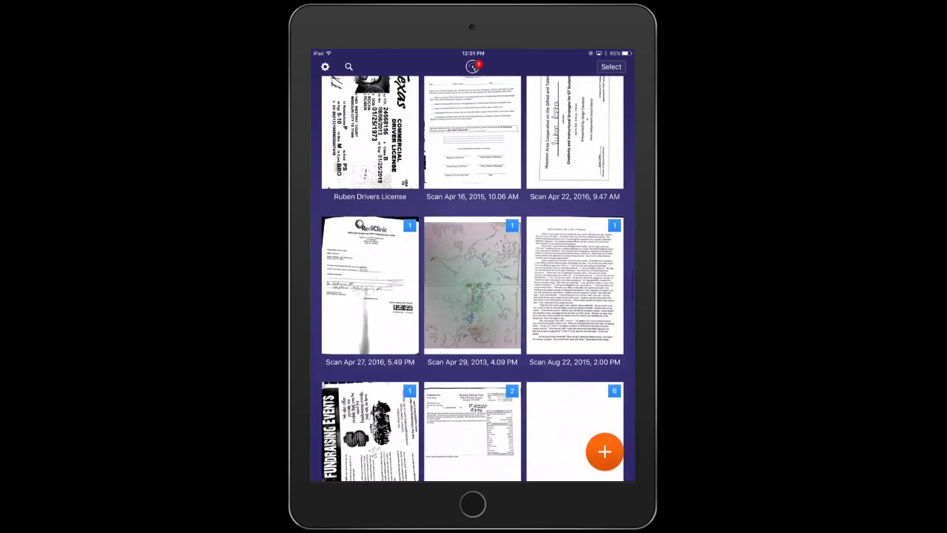
scroll(473, 278, down, 2)
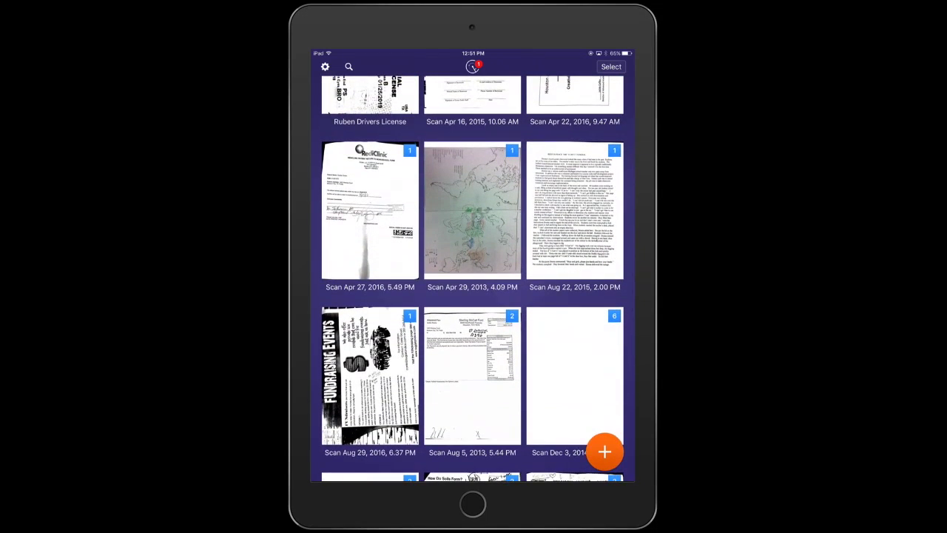
click(370, 211)
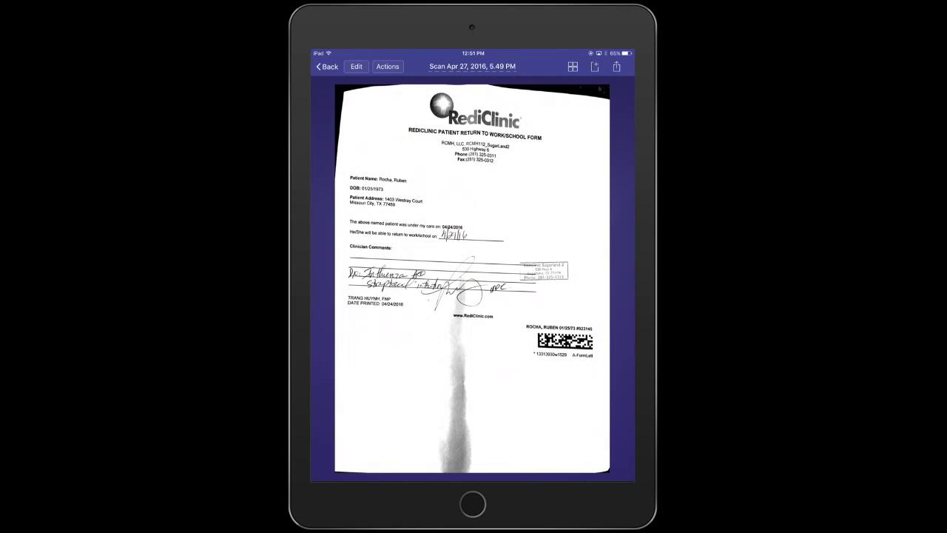
Step: Send the Apr 27, 2016 scan as a PDF email attachment to the suggested recipient
click(616, 67)
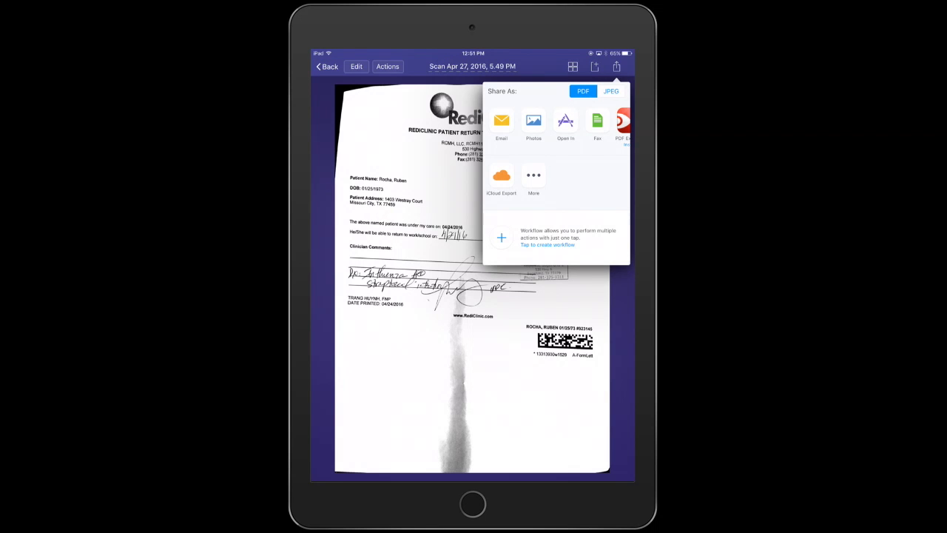
click(502, 122)
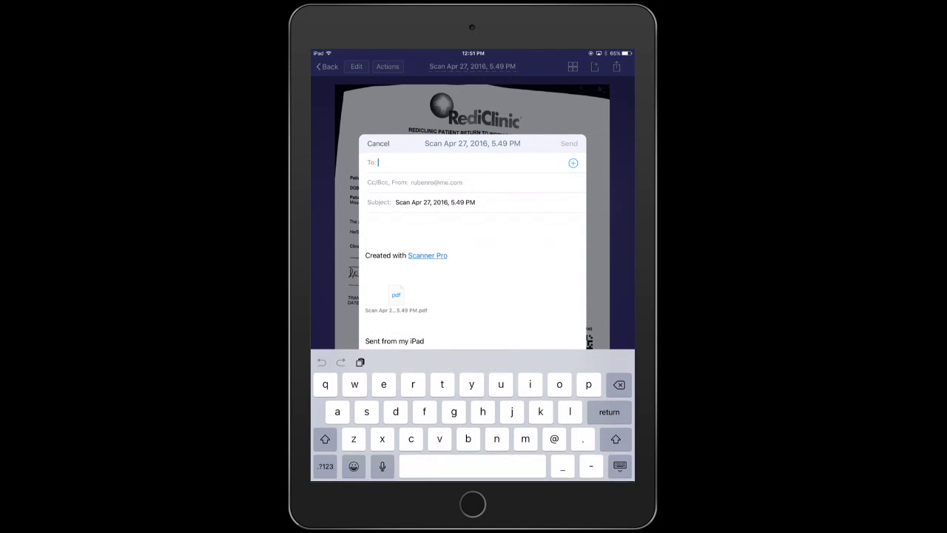
text(ruben)
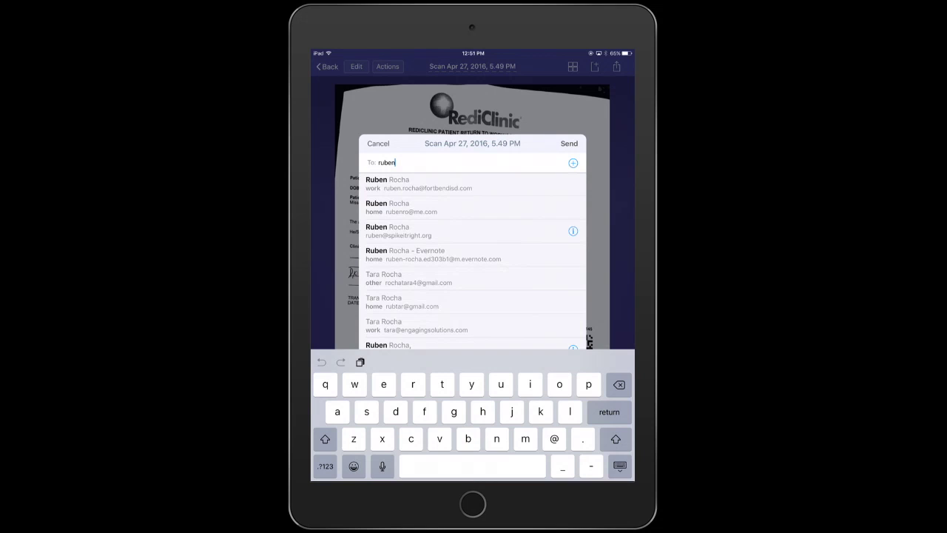
key(Return)
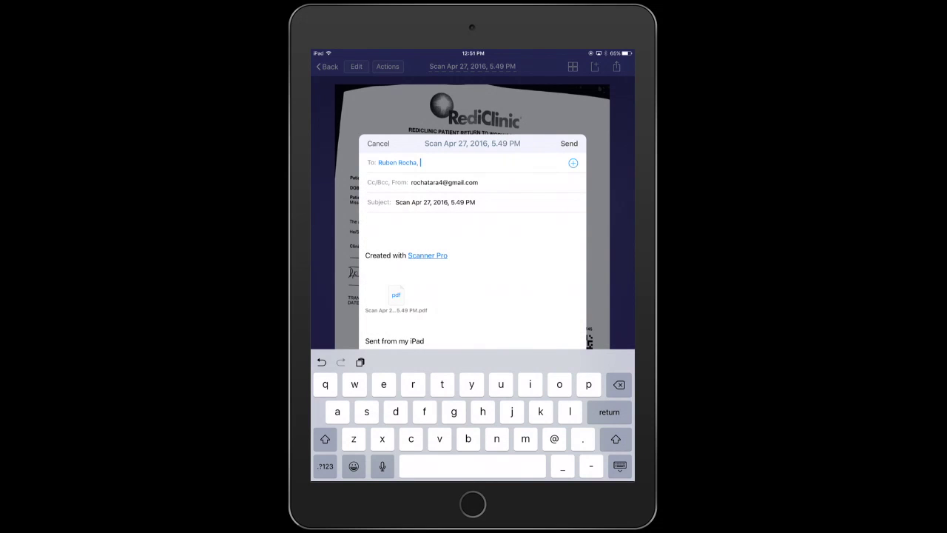
click(569, 143)
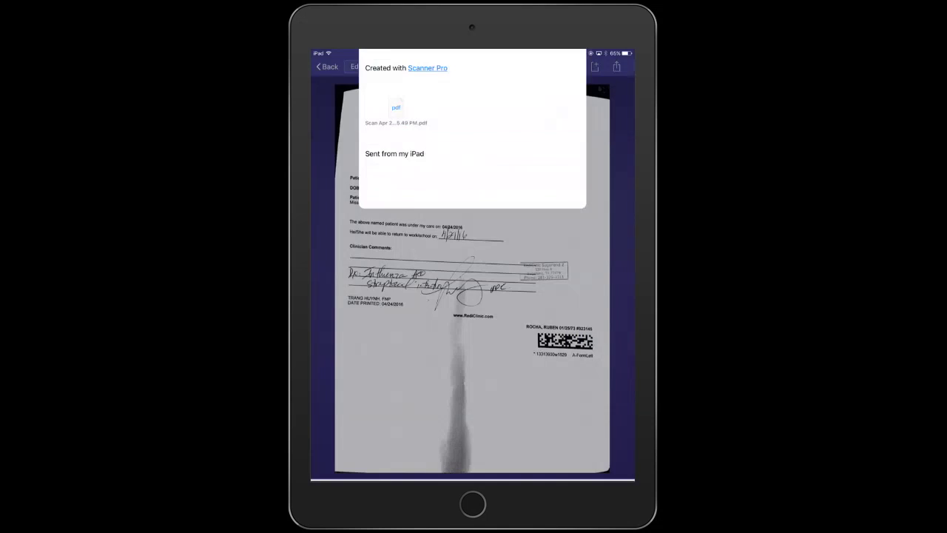